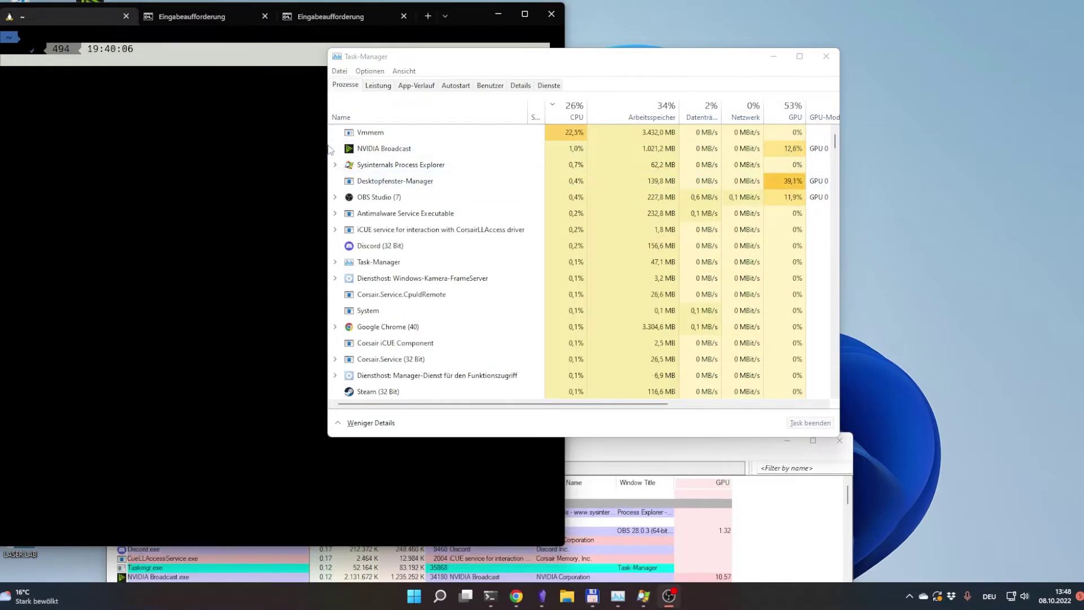
# Select Vmmem, the top CPU consumer at about 22%, and move Task Manager higher on screen
pyautogui.click(398, 137)
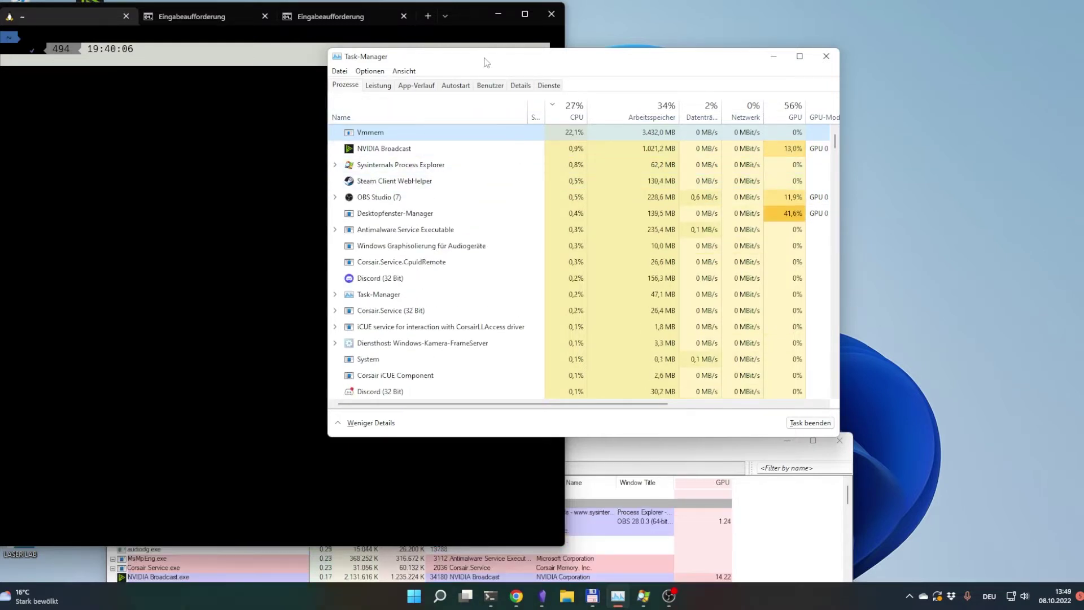
pyautogui.moveTo(484, 61); pyautogui.dragTo(511, 53)
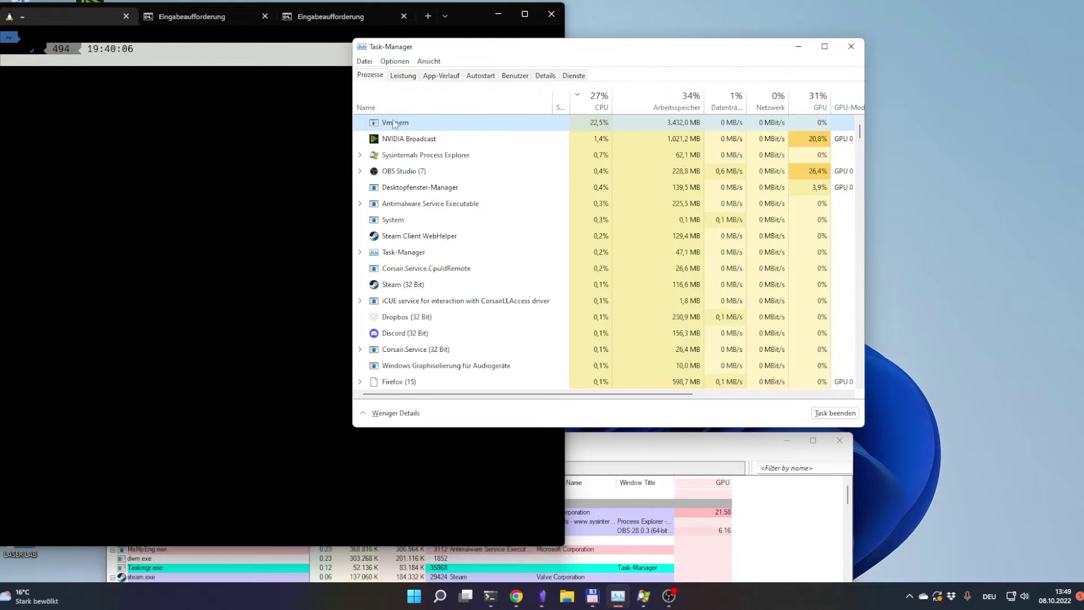
# Keep Vmmem selected, check the terminal, then bring Task Manager back to its process list
pyautogui.click(436, 127)
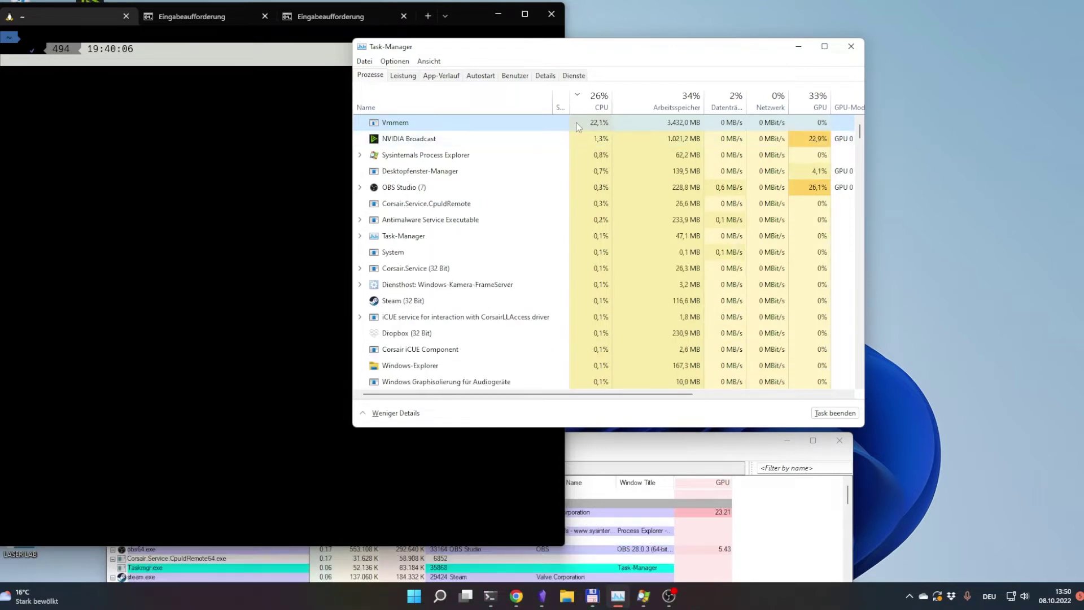
pyautogui.click(181, 104)
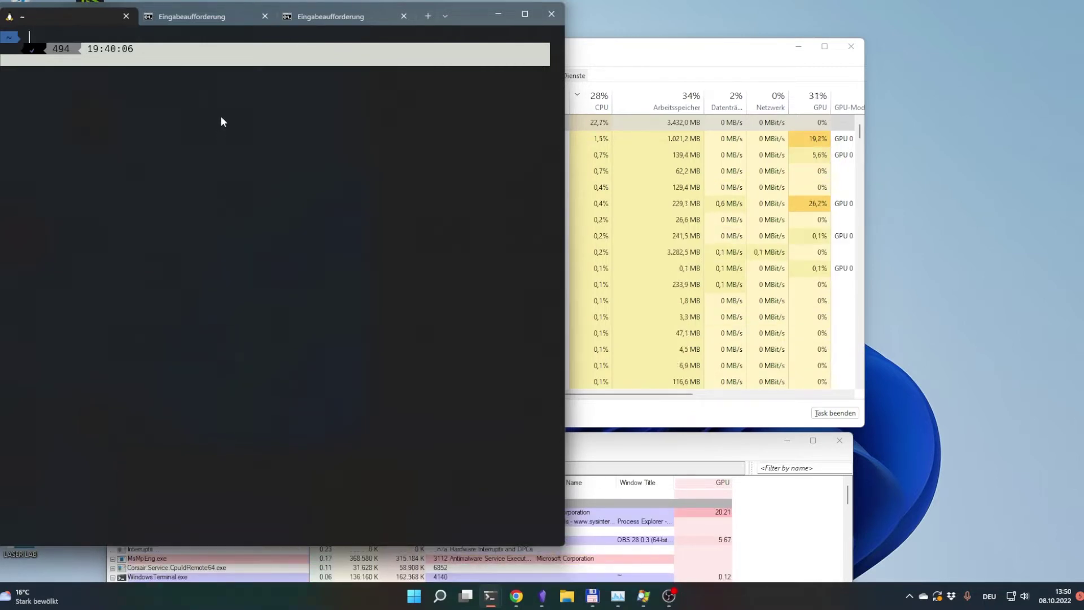
pyautogui.click(590, 51)
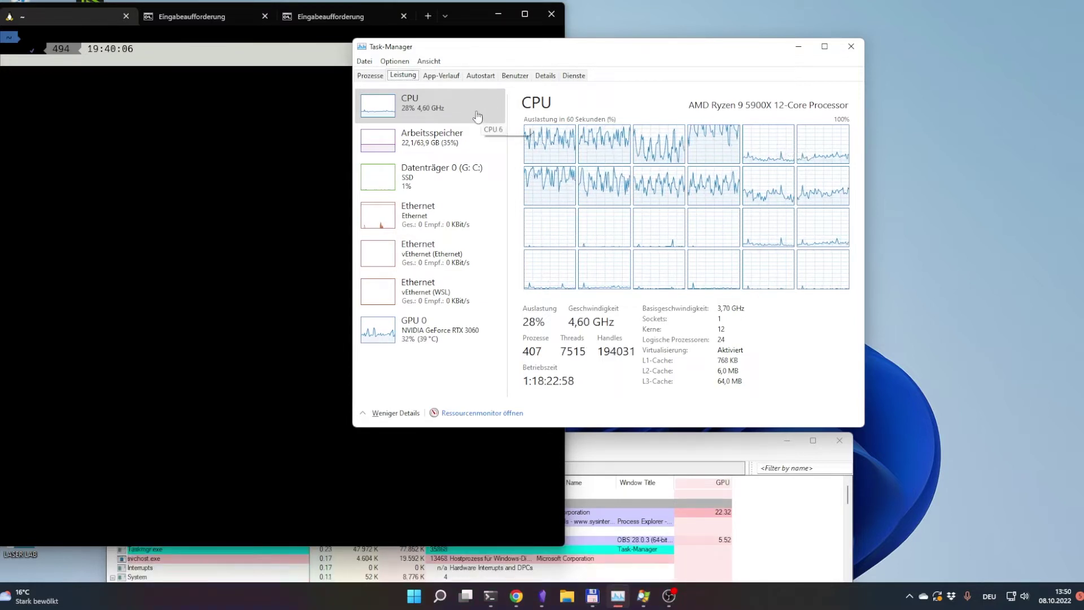
pyautogui.click(371, 75)
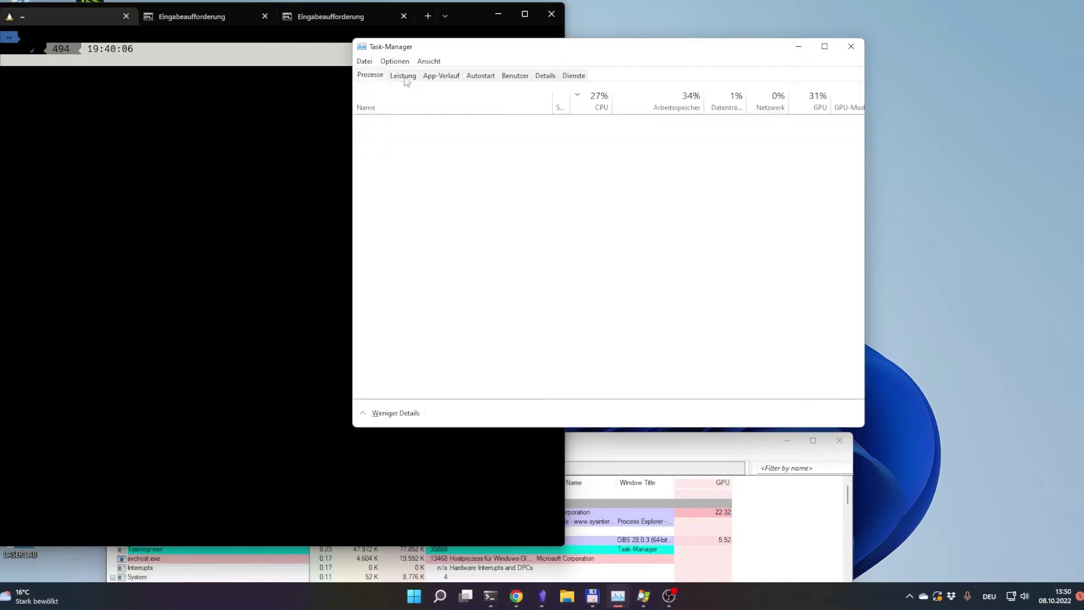
pyautogui.moveTo(754, 436); pyautogui.dragTo(896, 120)
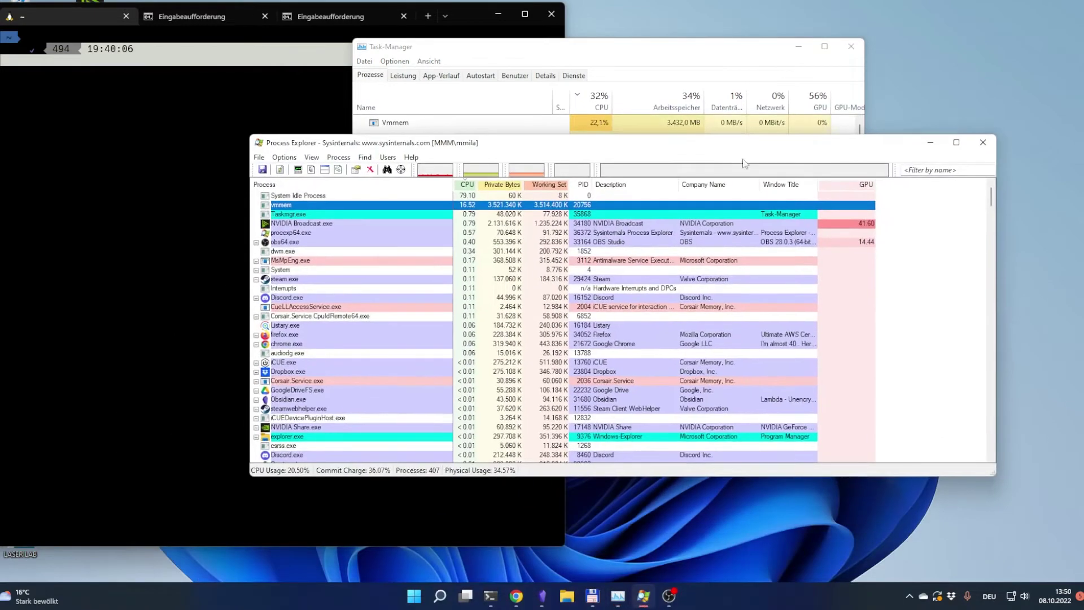
pyautogui.moveTo(562, 132); pyautogui.dragTo(703, 112)
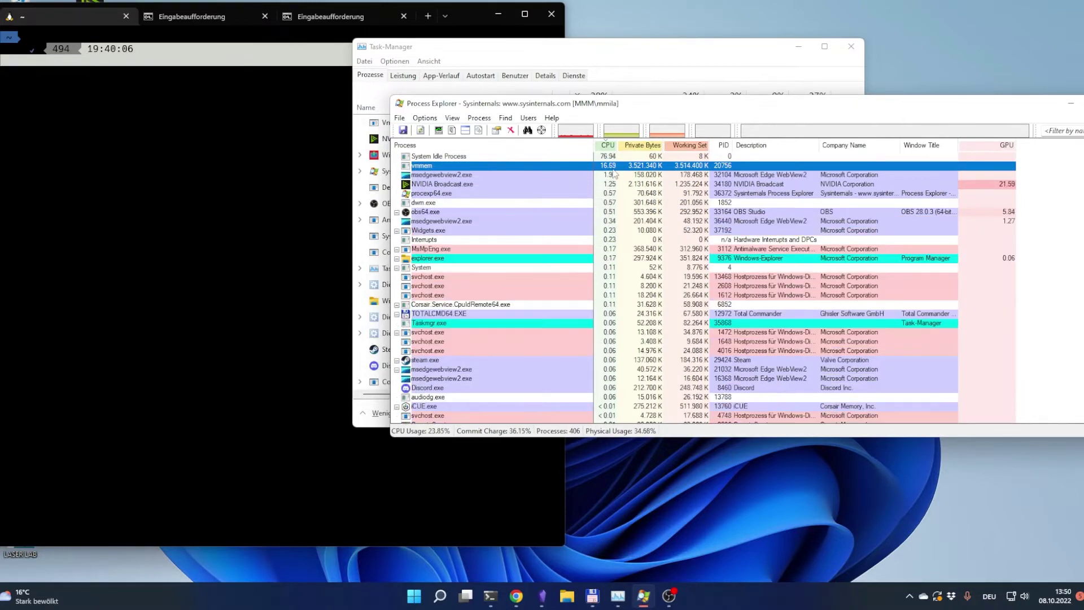
pyautogui.moveTo(615, 101); pyautogui.dragTo(662, 129)
pyautogui.doubleClick(547, 190)
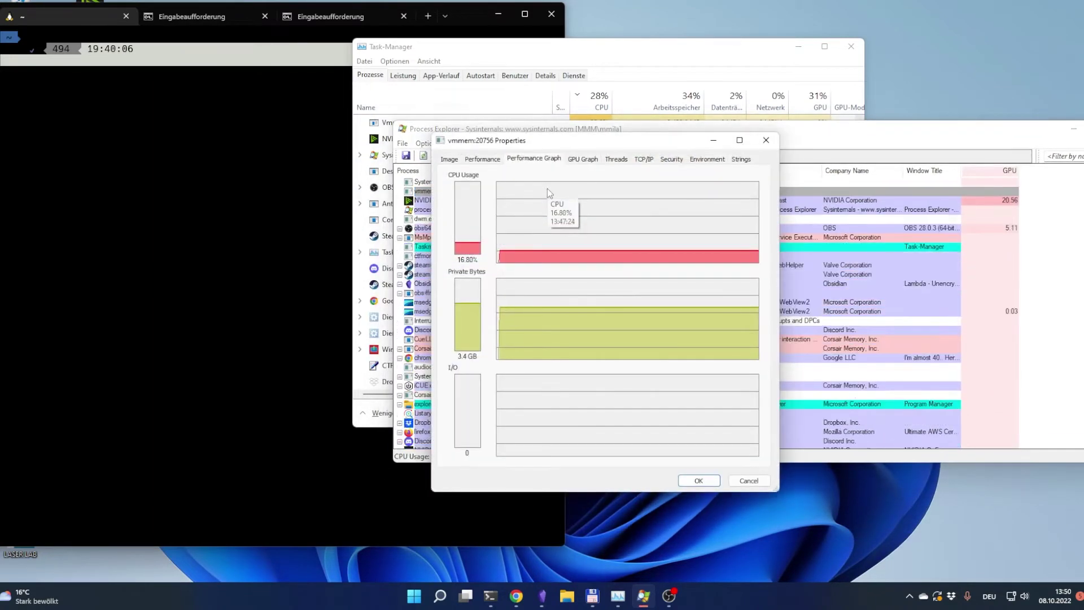
pyautogui.click(488, 160)
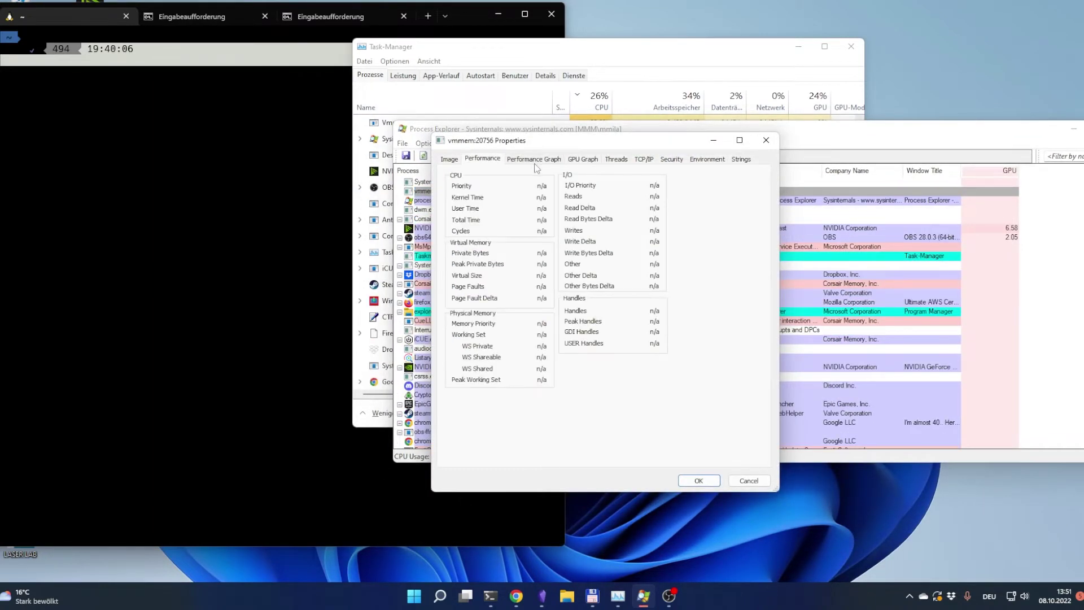
pyautogui.click(533, 159)
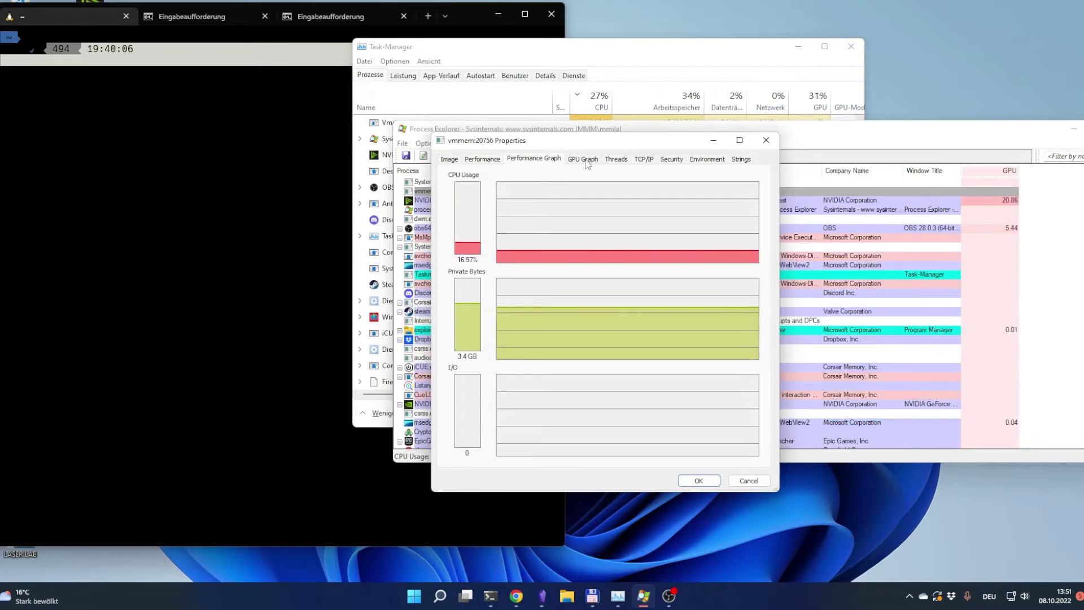
pyautogui.click(641, 160)
pyautogui.click(608, 161)
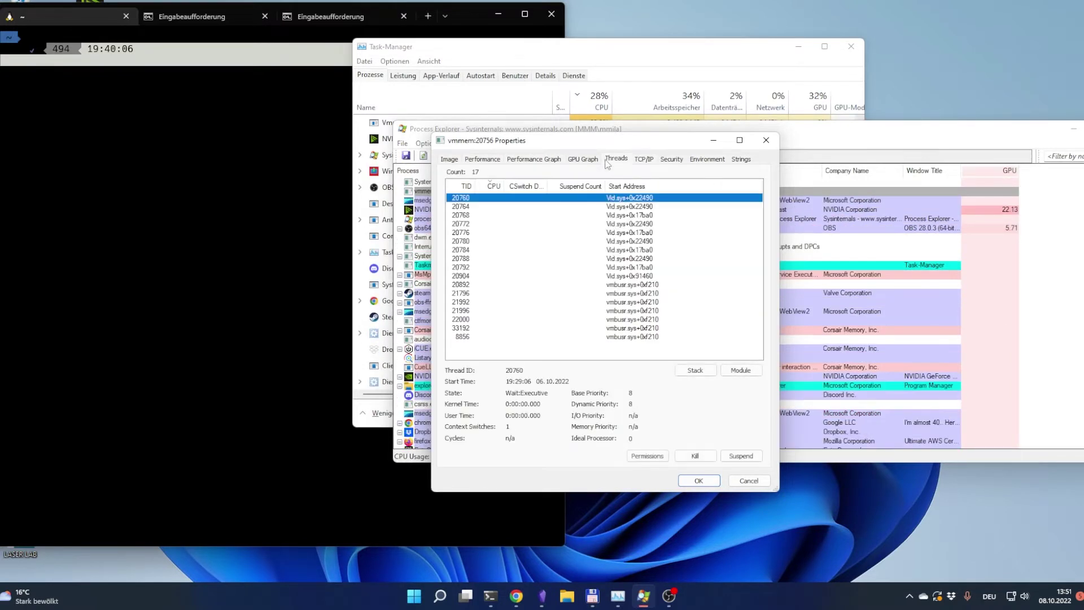
pyautogui.click(451, 161)
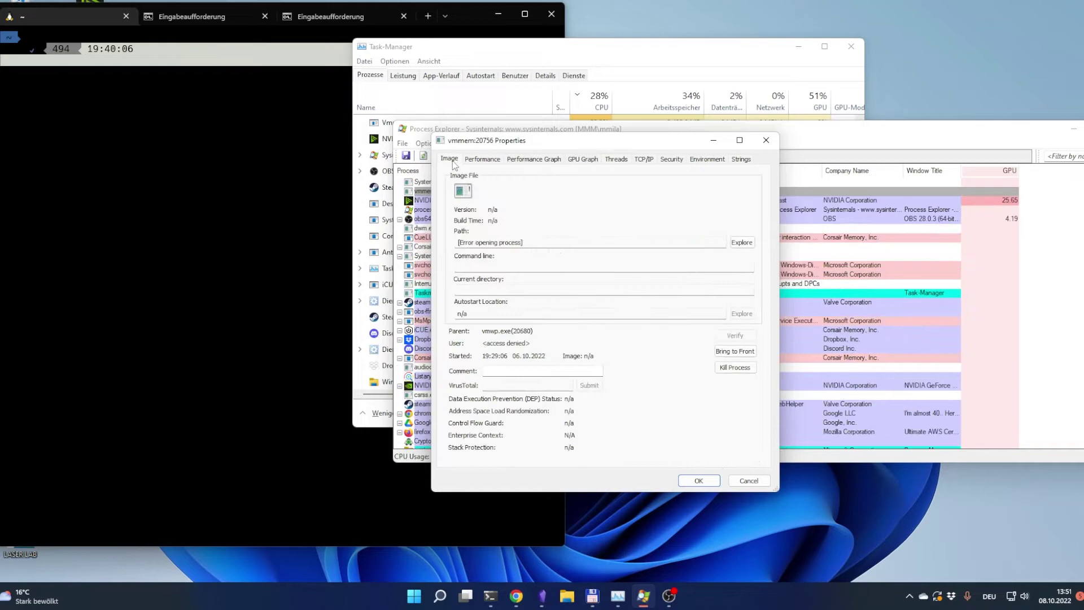
pyautogui.click(762, 141)
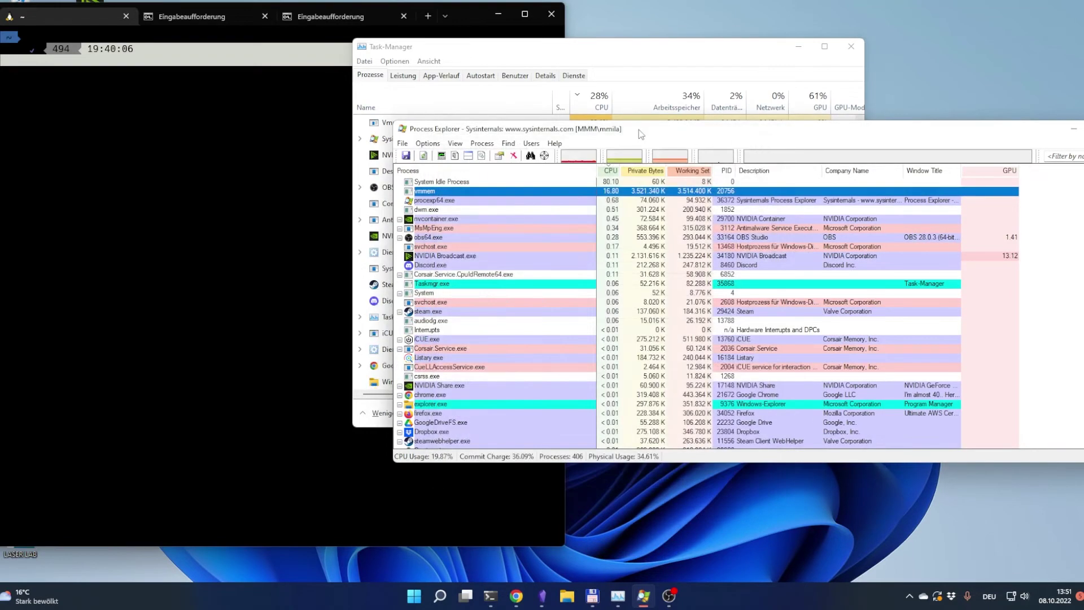
pyautogui.moveTo(638, 134); pyautogui.dragTo(704, 195)
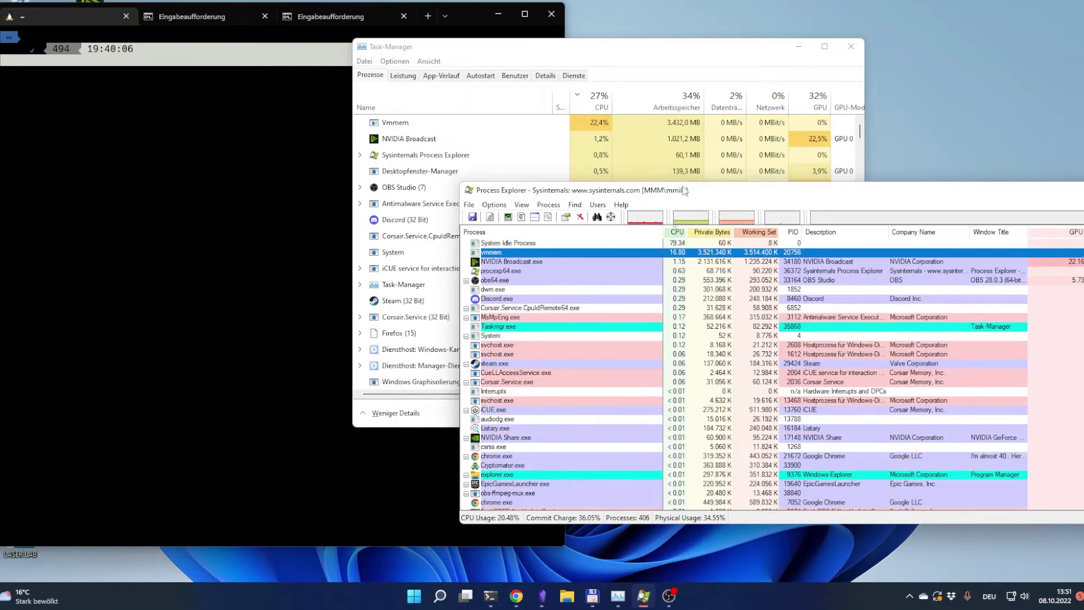
pyautogui.moveTo(683, 191); pyautogui.dragTo(671, 224)
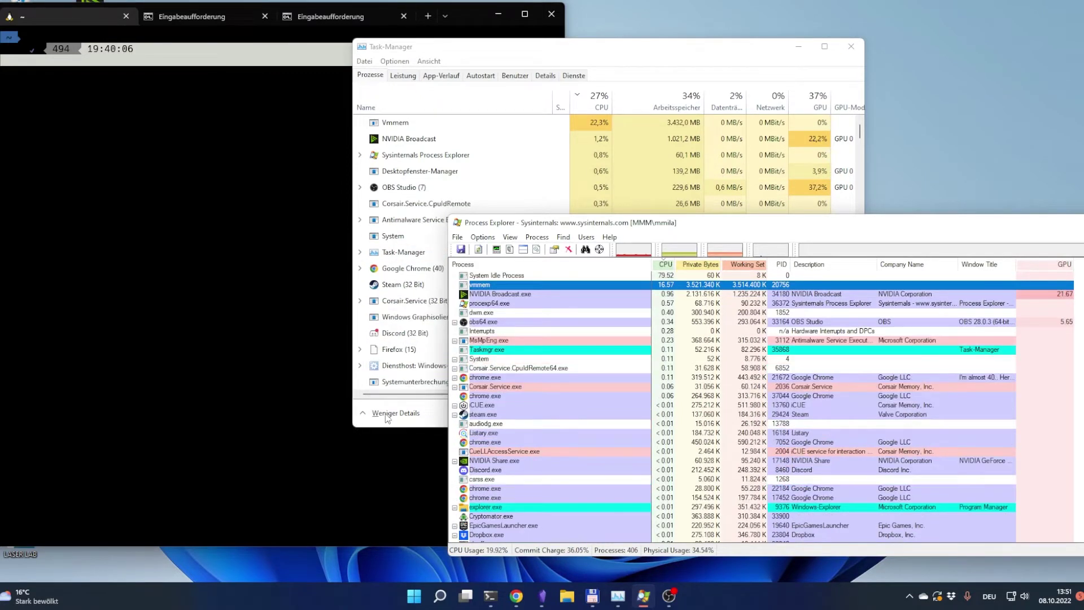
# Search 'power' and run Windows PowerShell as administrator, centring its window over Task Manager
pyautogui.click(244, 255)
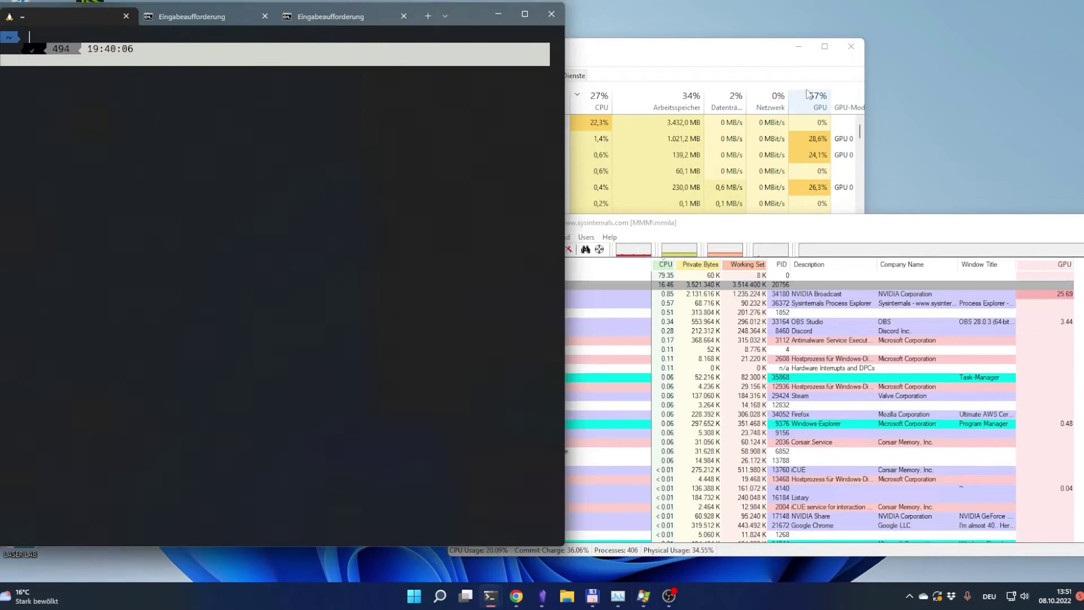
pyautogui.click(673, 60)
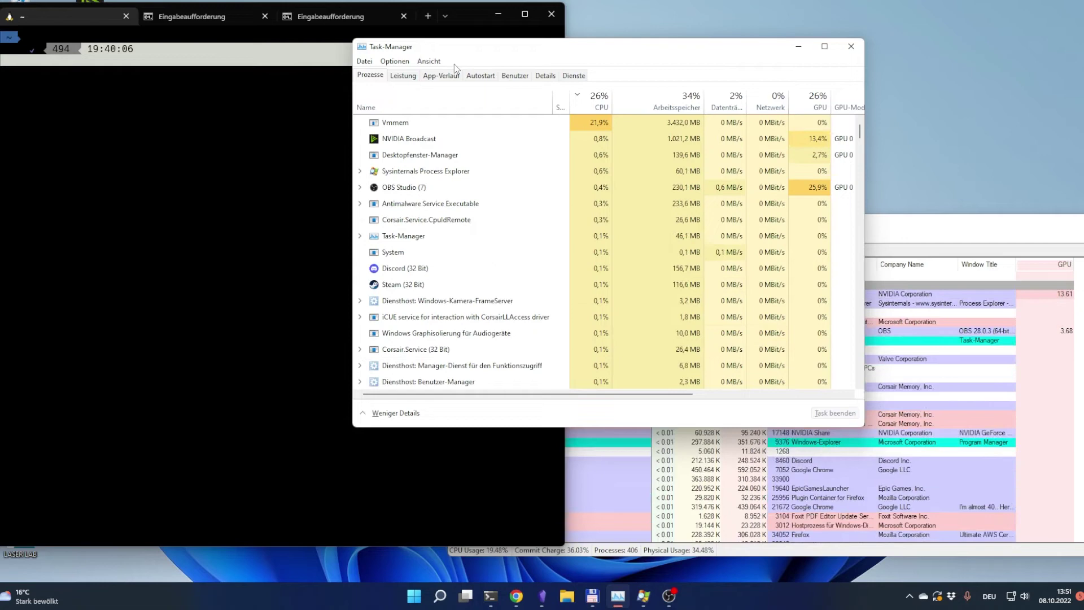
pyautogui.press('super+s')
pyautogui.write('power')
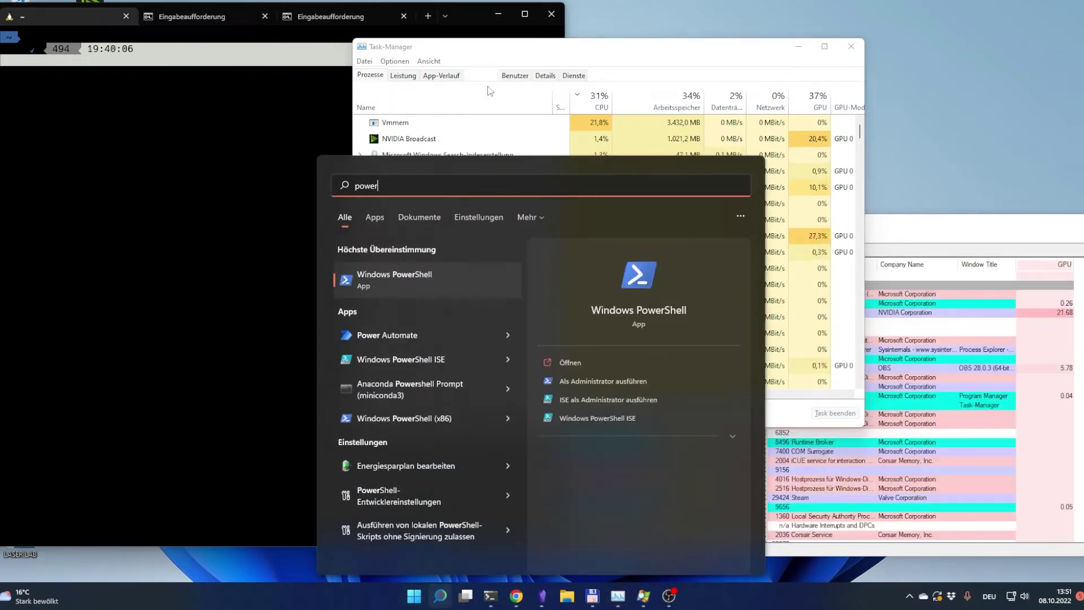
pyautogui.rightClick(396, 276)
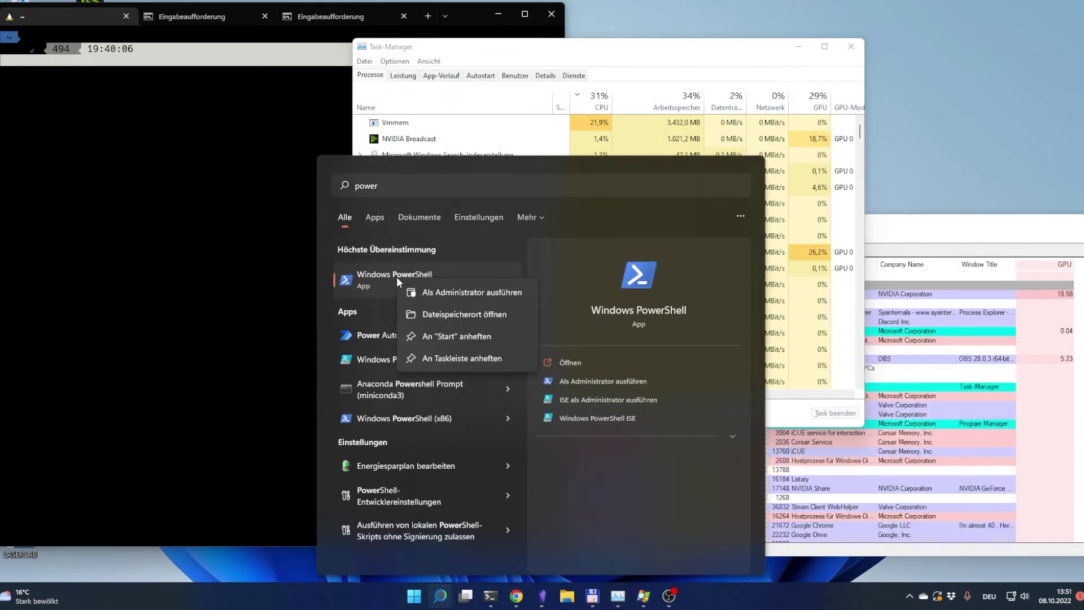
pyautogui.click(422, 292)
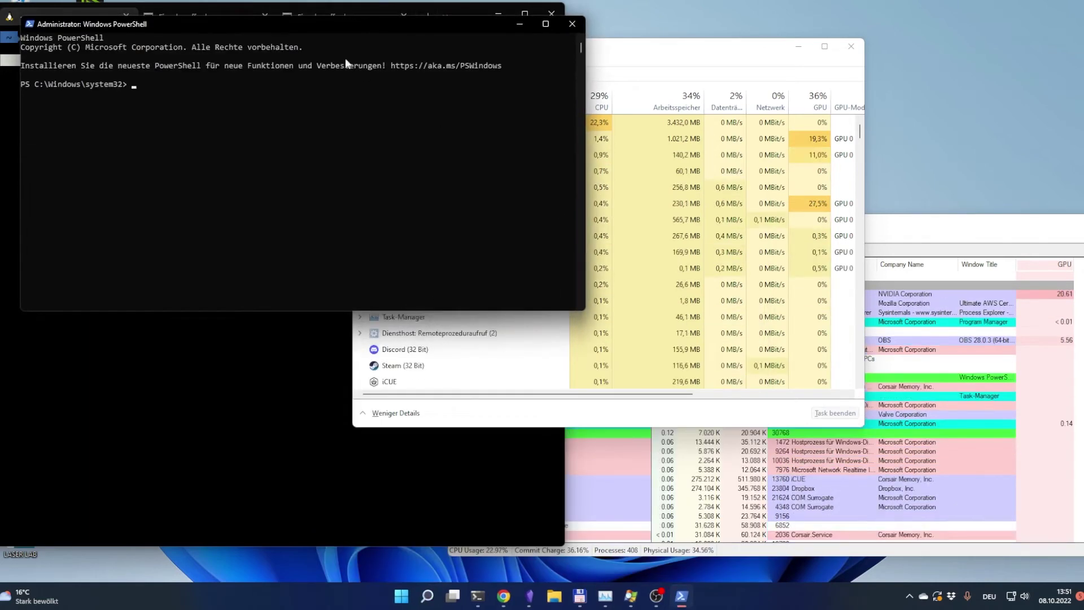
pyautogui.moveTo(290, 18); pyautogui.dragTo(611, 117)
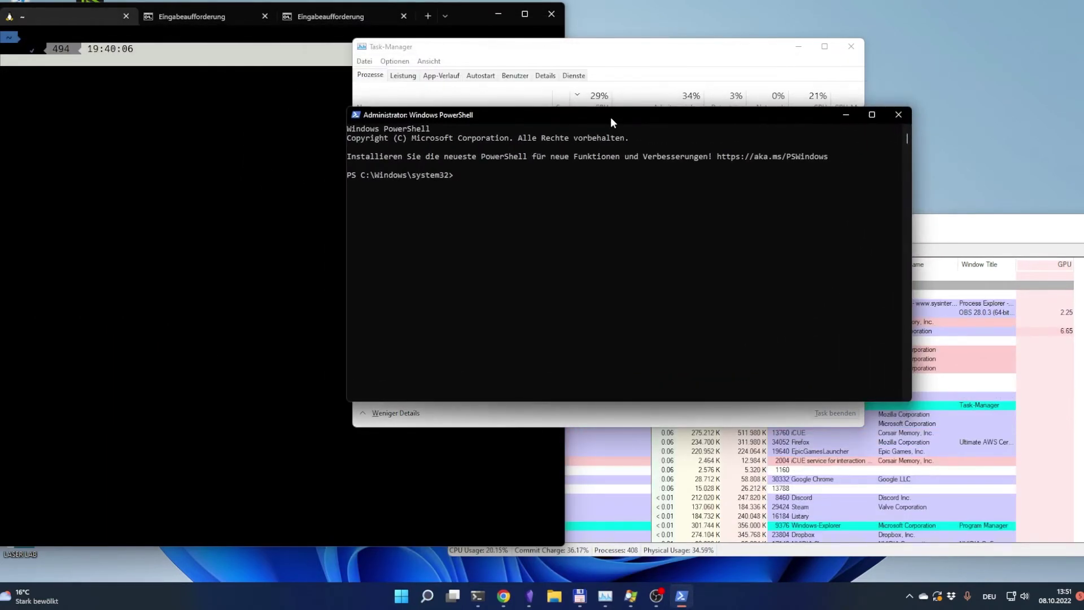
# Recall Restart-Service LxssManager from history, run it, and move PowerShell aside
pyautogui.write('Repair-WindowsImage -Online -CheckHealth')
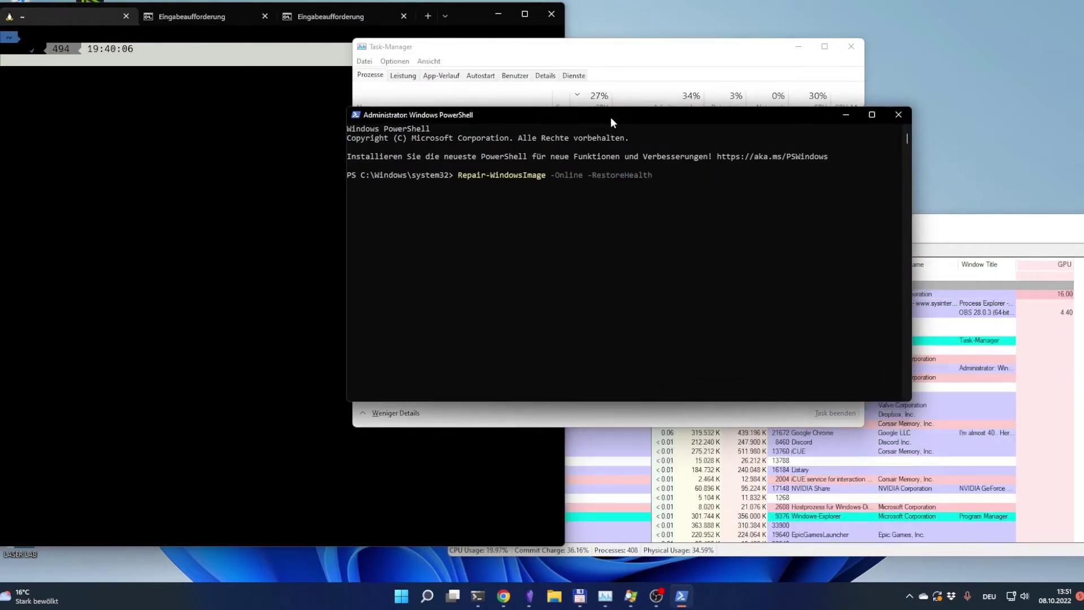
pyautogui.press('Up')
pyautogui.press('Up')
pyautogui.press('Up')
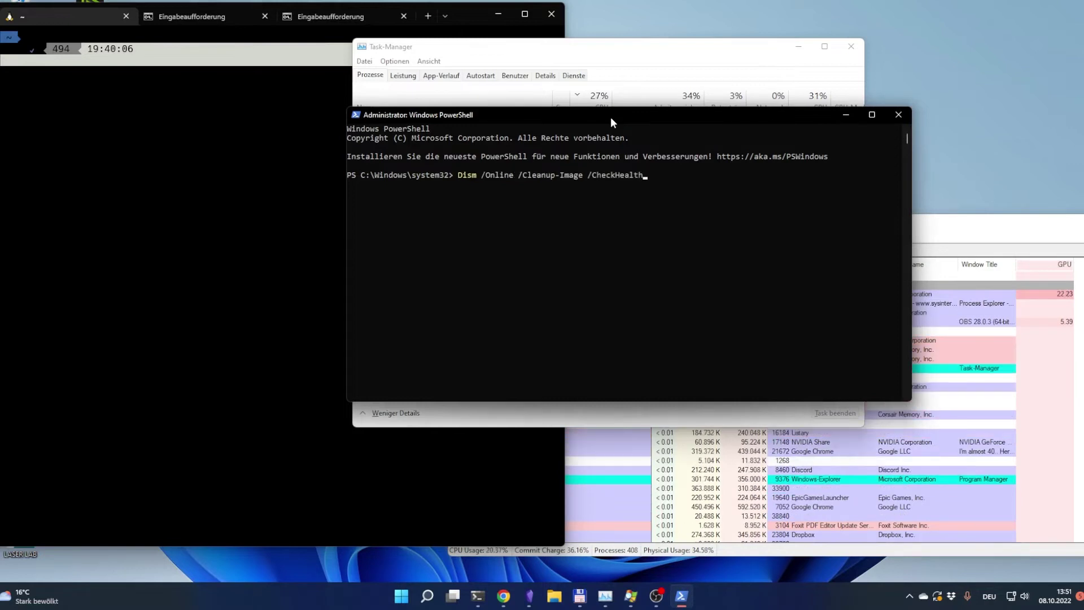
pyautogui.press('Up')
pyautogui.press('Up')
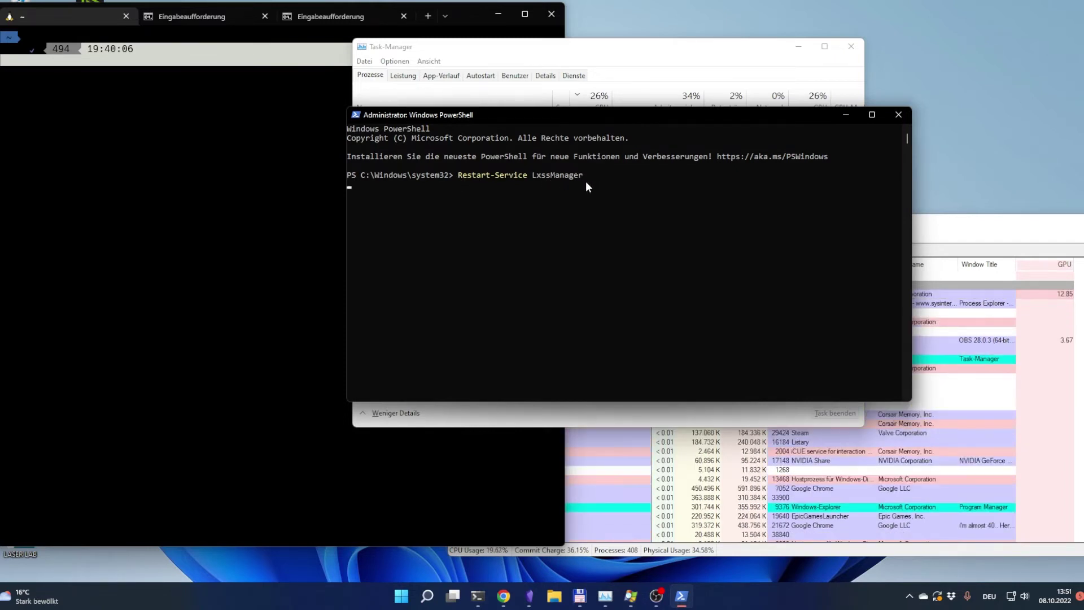
pyautogui.moveTo(571, 119); pyautogui.dragTo(485, 212)
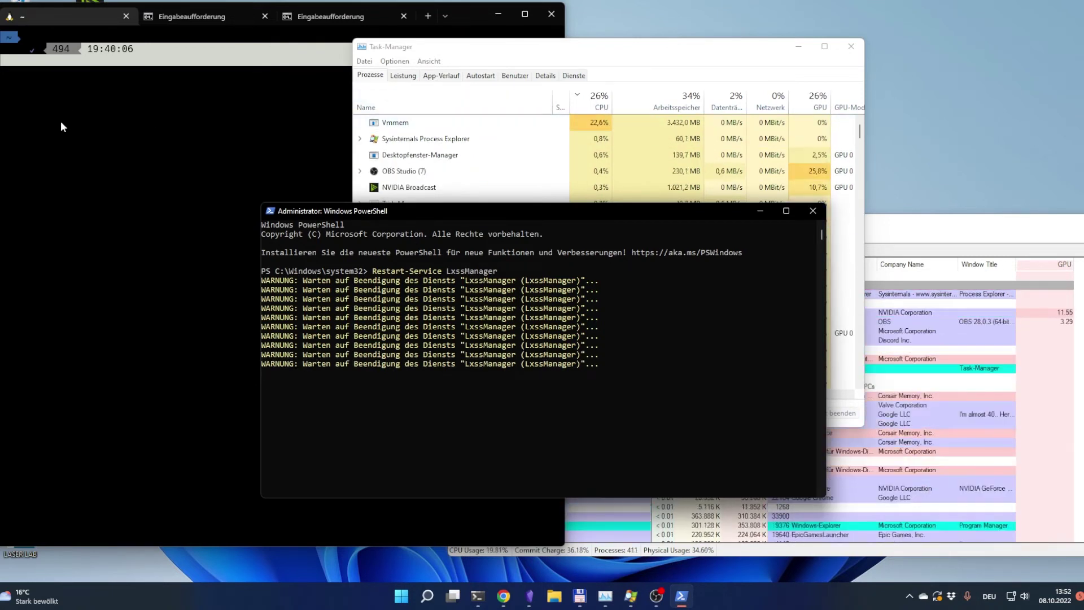
# Show Task Manager's CPU performance graphs and restart Docker Desktop's WSL 2 backend
pyautogui.click(476, 117)
pyautogui.click(638, 27)
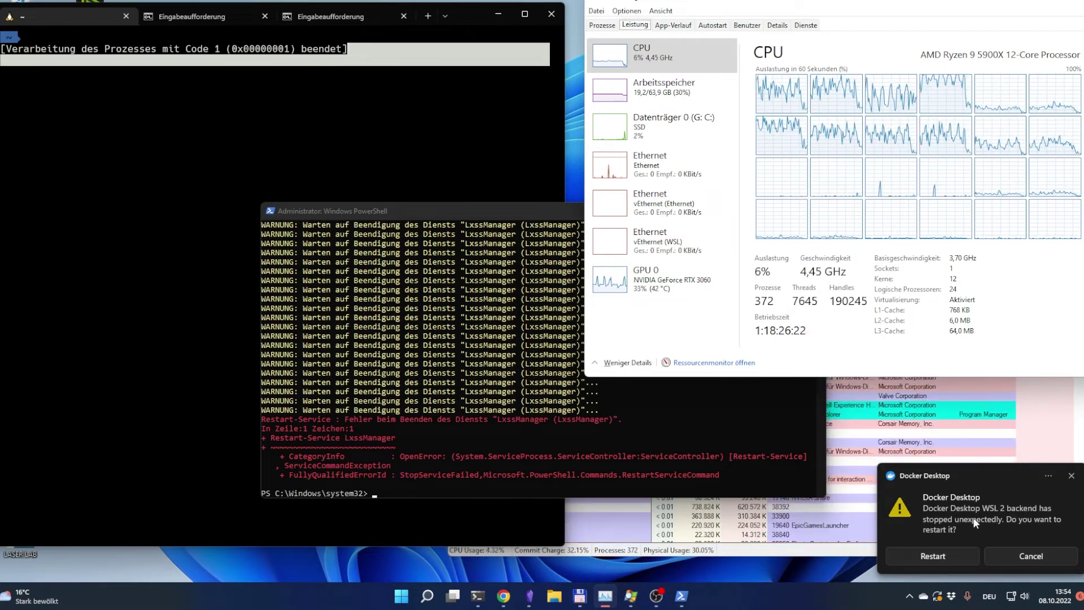
pyautogui.click(930, 557)
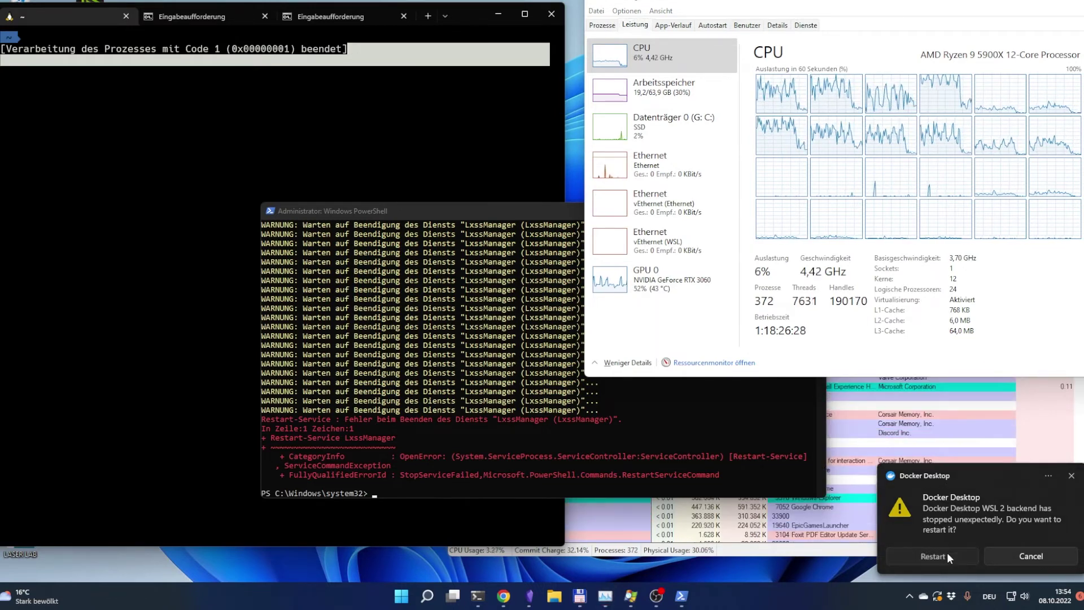
pyautogui.click(947, 555)
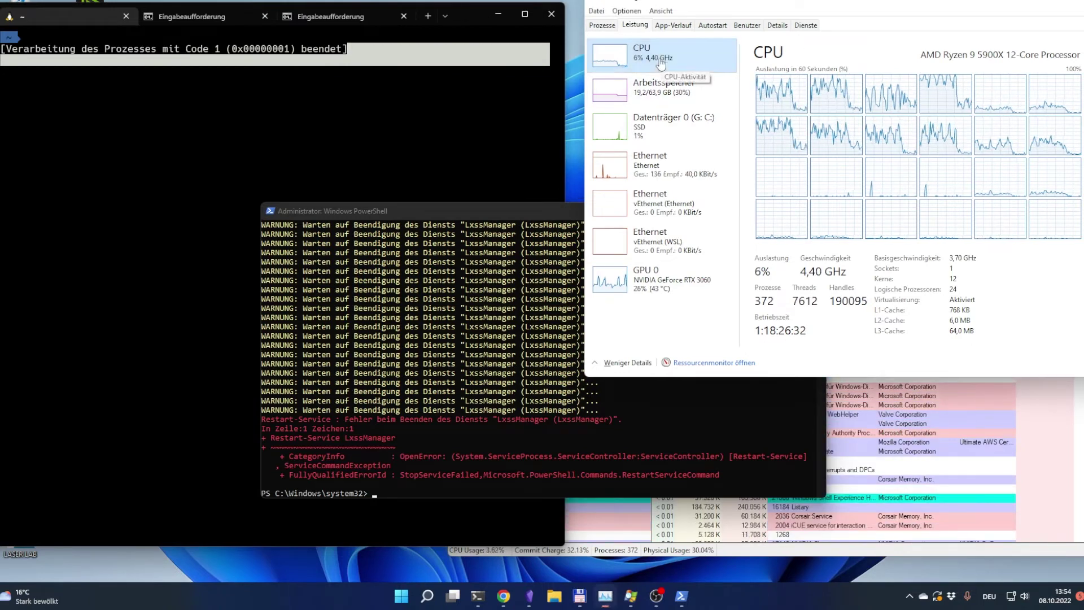
# Toggle the CPU performance page into compact graph view and back
pyautogui.click(624, 26)
pyautogui.doubleClick(630, 31)
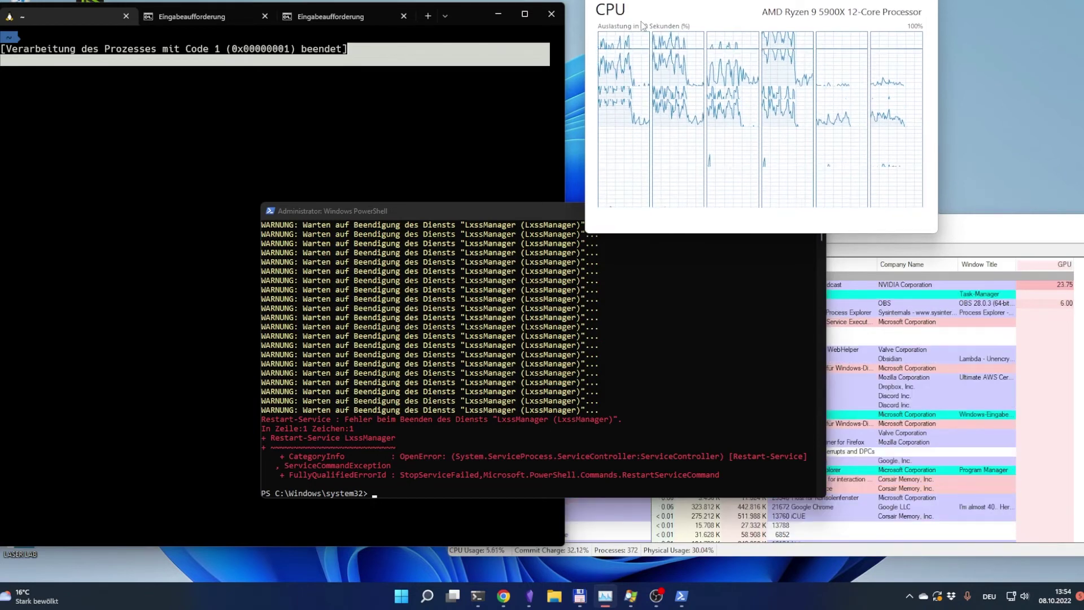
pyautogui.doubleClick(642, 32)
# Sort processes by Name and scroll to confirm Vmmem at about 0.2% CPU
pyautogui.click(603, 25)
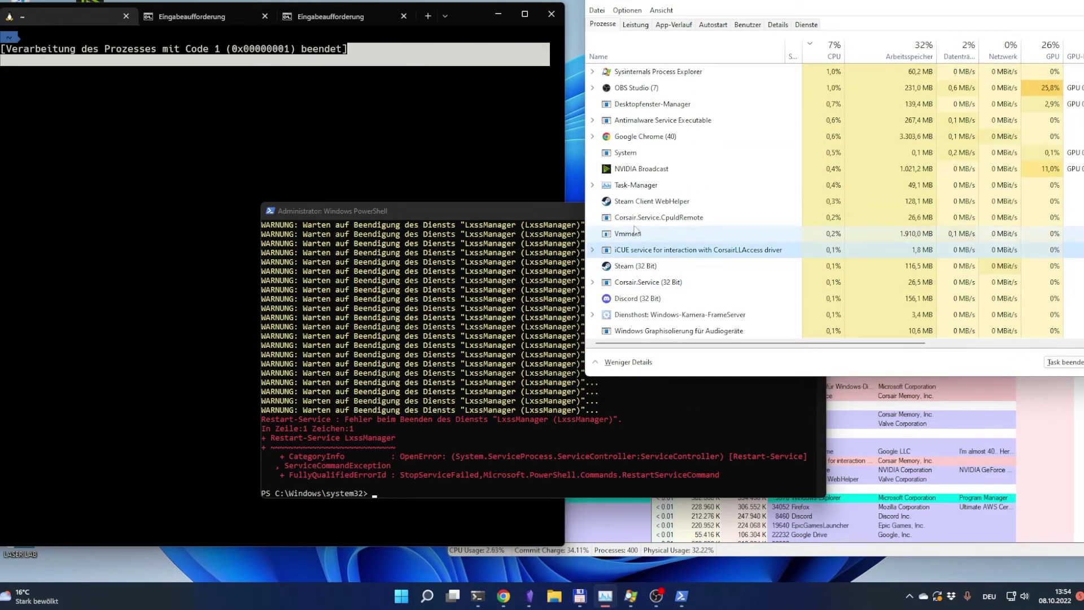
pyautogui.click(621, 55)
pyautogui.scroll(-10, 1042, 269)
pyautogui.scroll(8, 1045, 192)
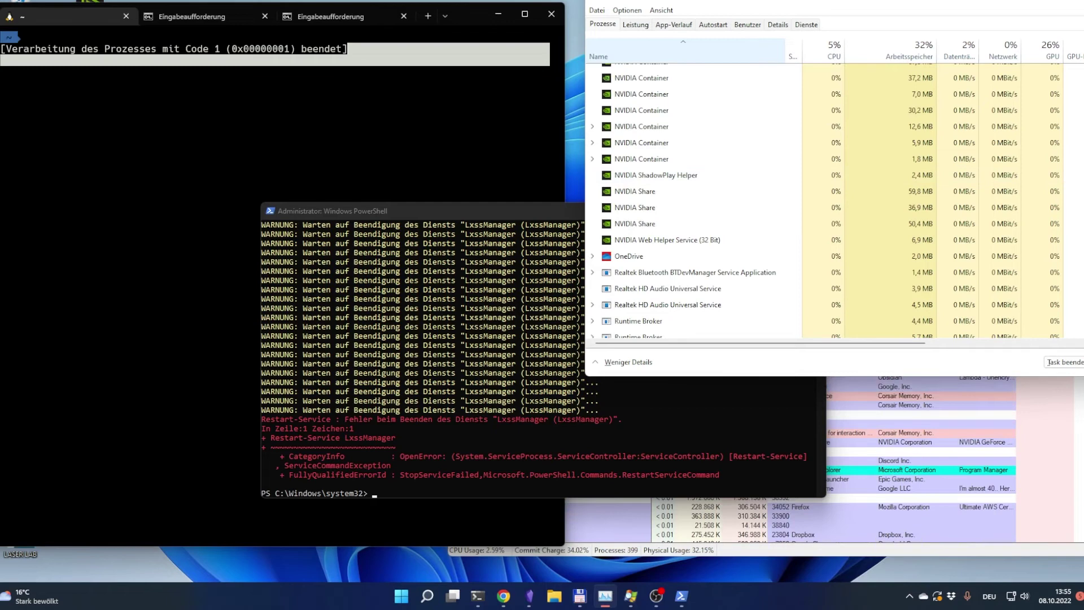
pyautogui.scroll(10, 1078, 178)
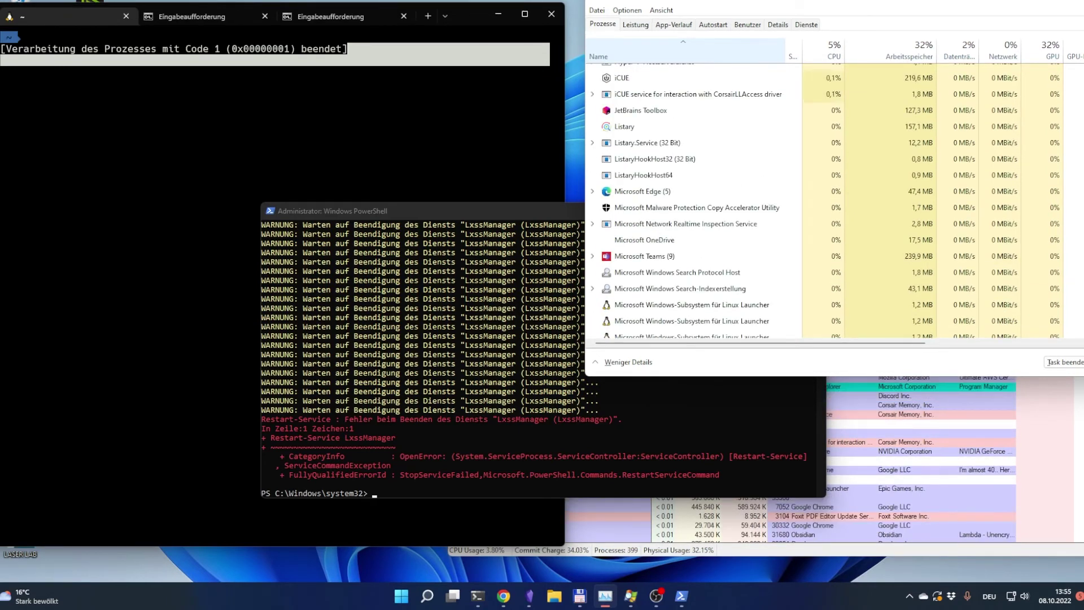
pyautogui.click(520, 258)
pyautogui.moveTo(505, 211); pyautogui.dragTo(508, 193)
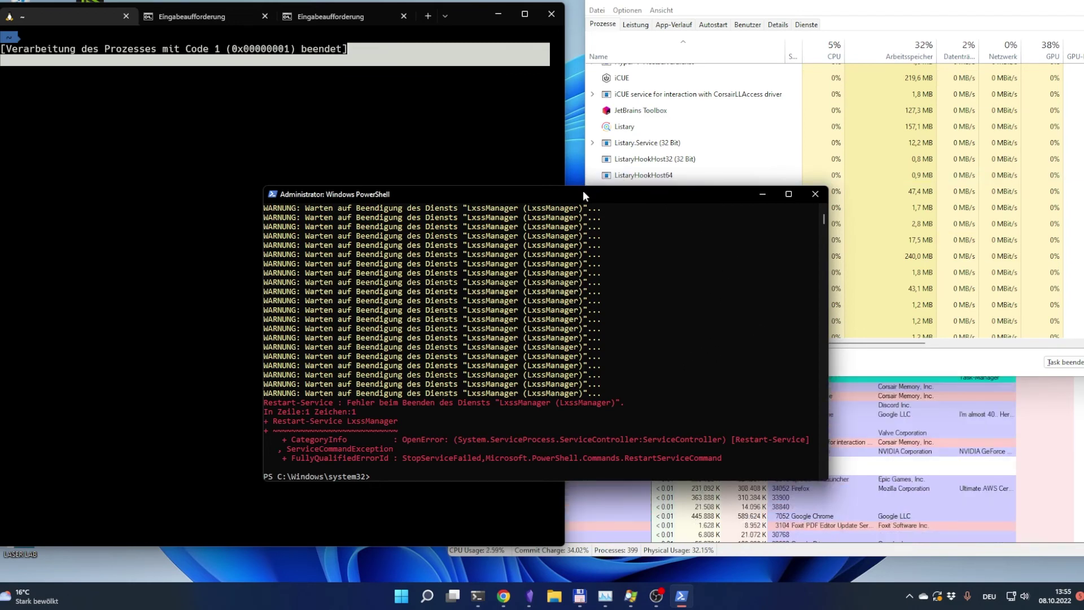
# Open a new Ubuntu tab and run uptime, which reports up 2 min
pyautogui.moveTo(583, 191); pyautogui.dragTo(588, 182)
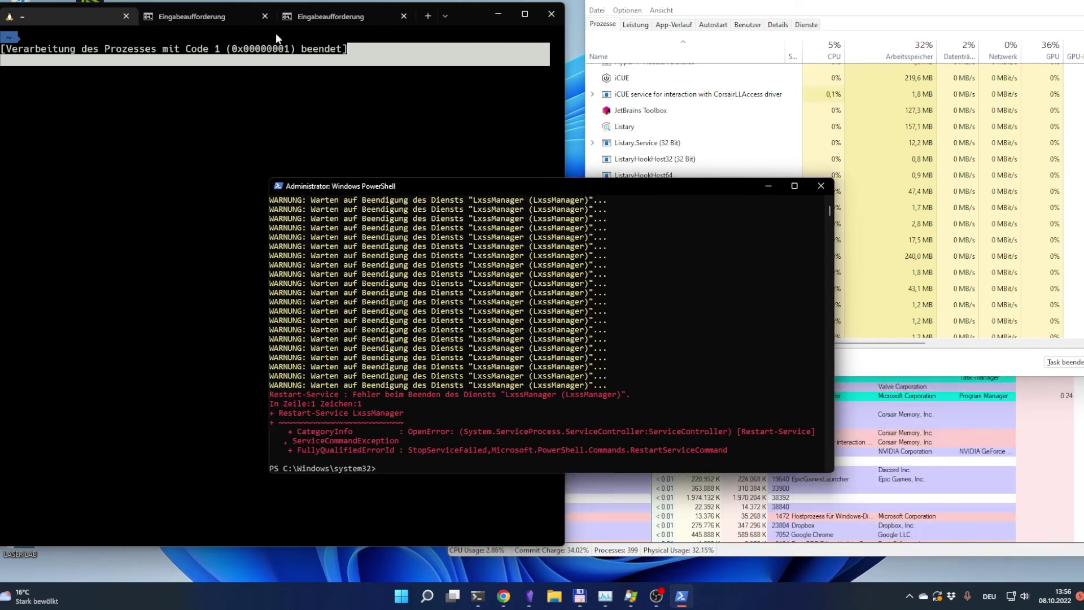
pyautogui.click(445, 15)
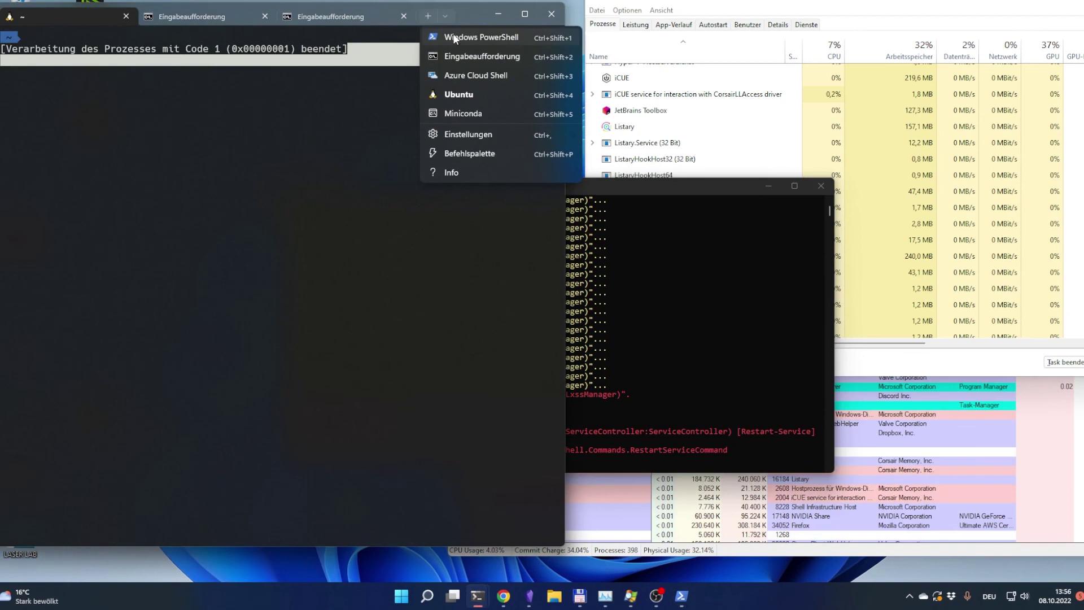
pyautogui.click(451, 96)
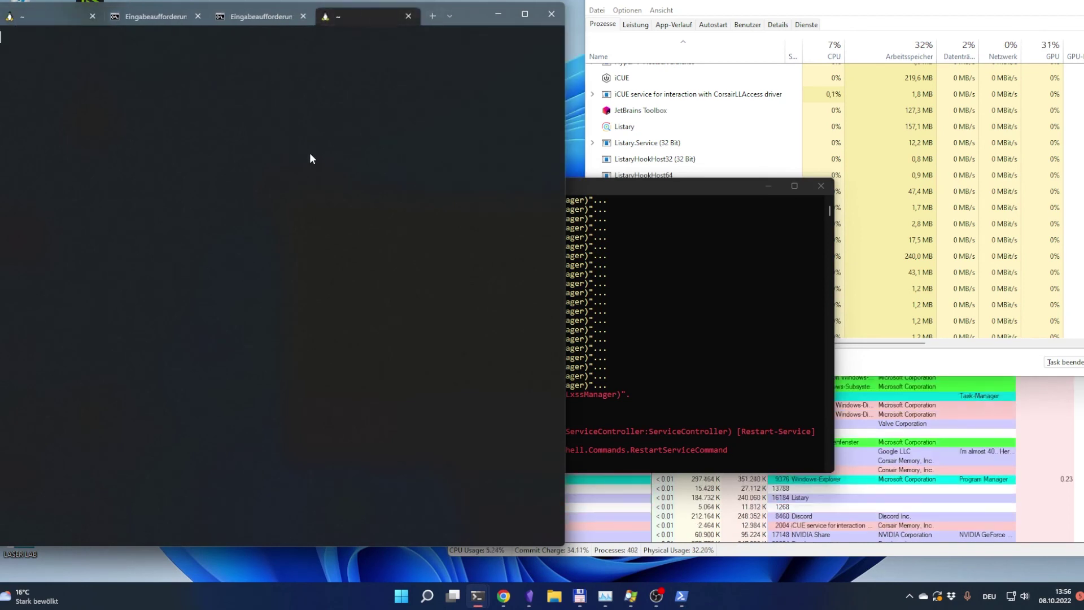
pyautogui.write('uptime')
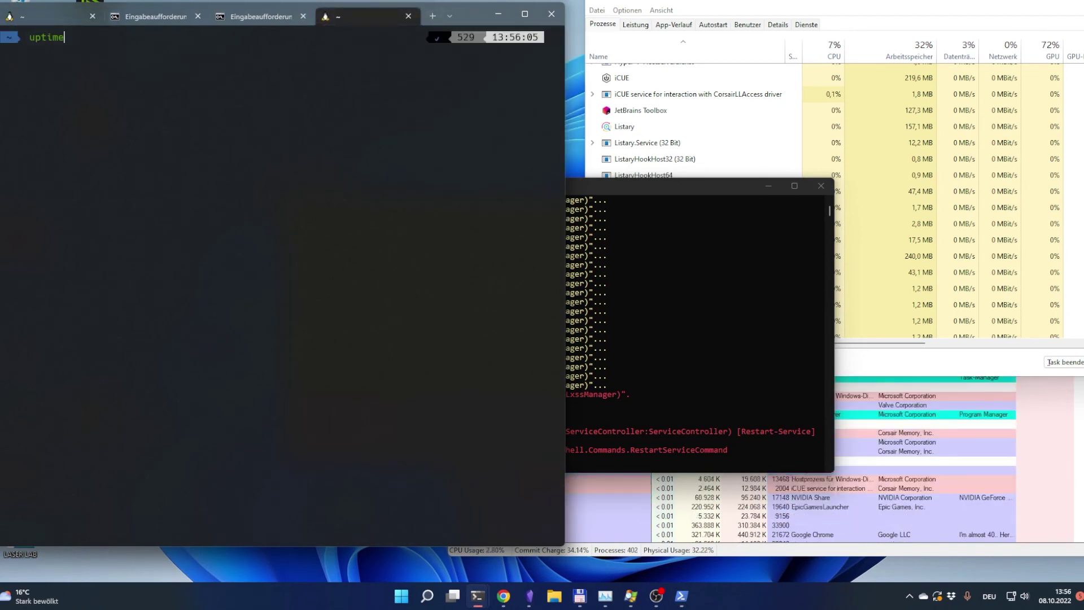
pyautogui.press('Return')
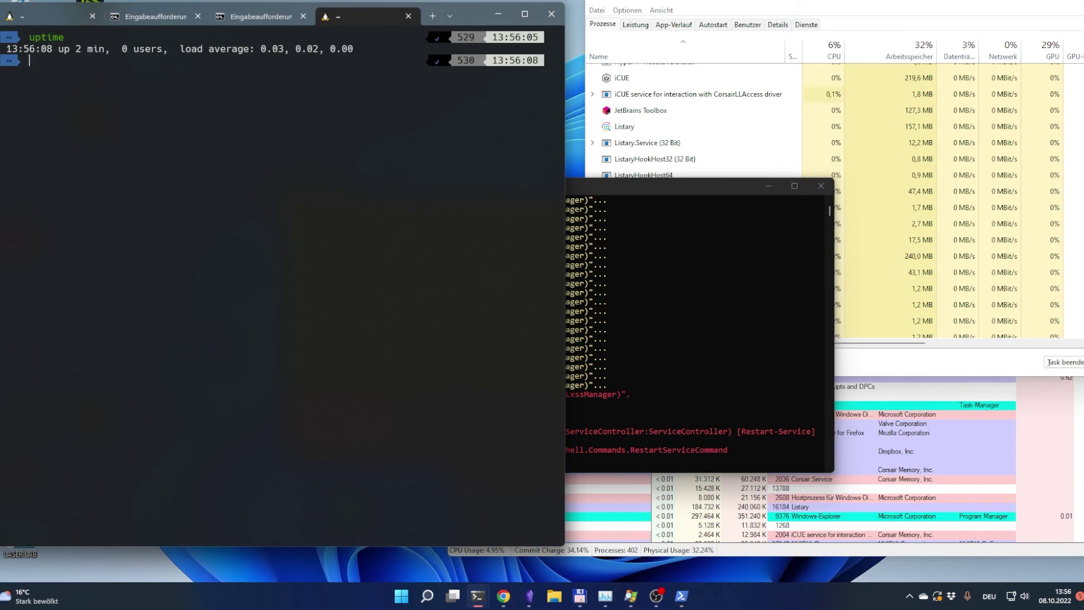